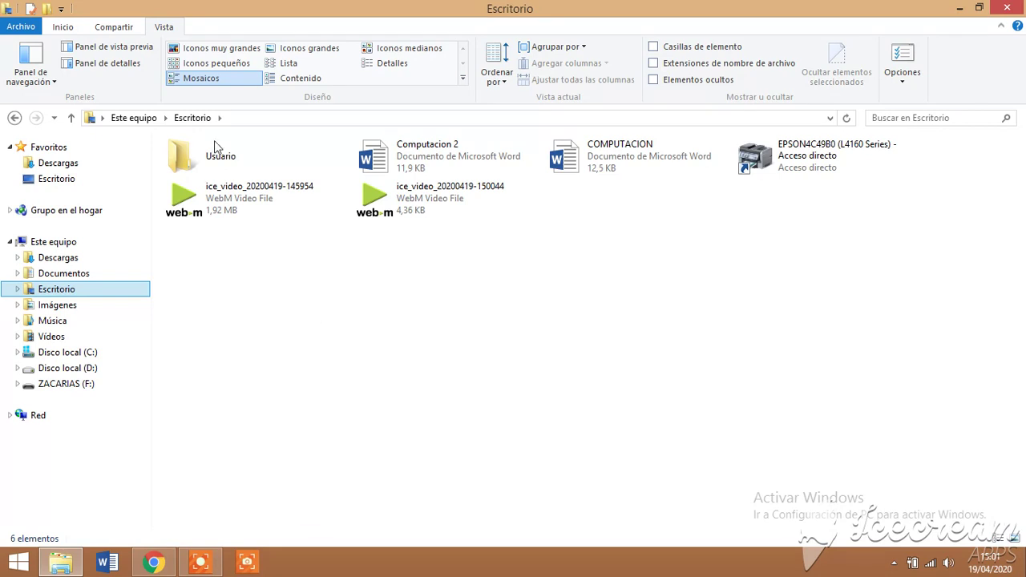
click(64, 27)
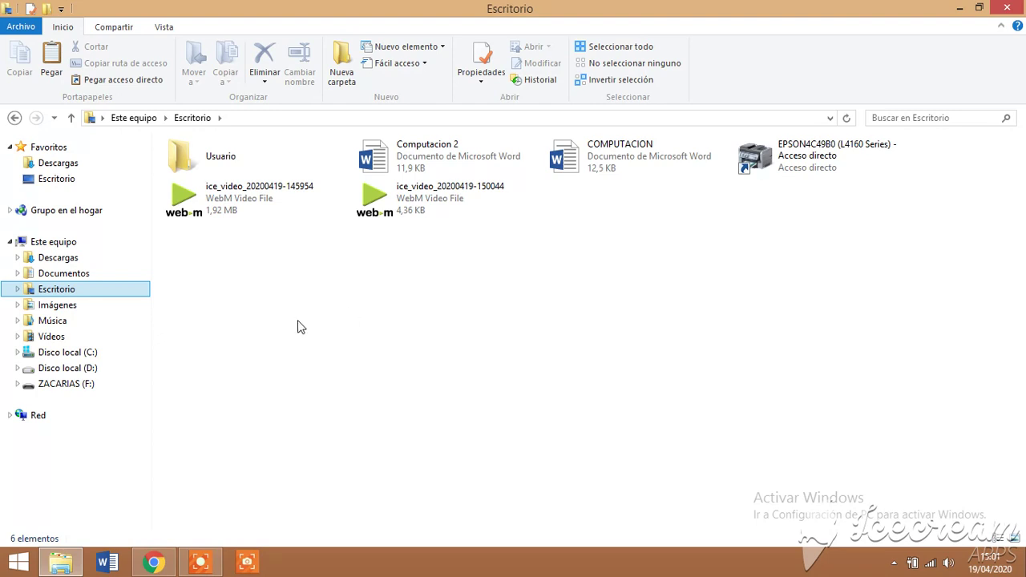
click(10, 242)
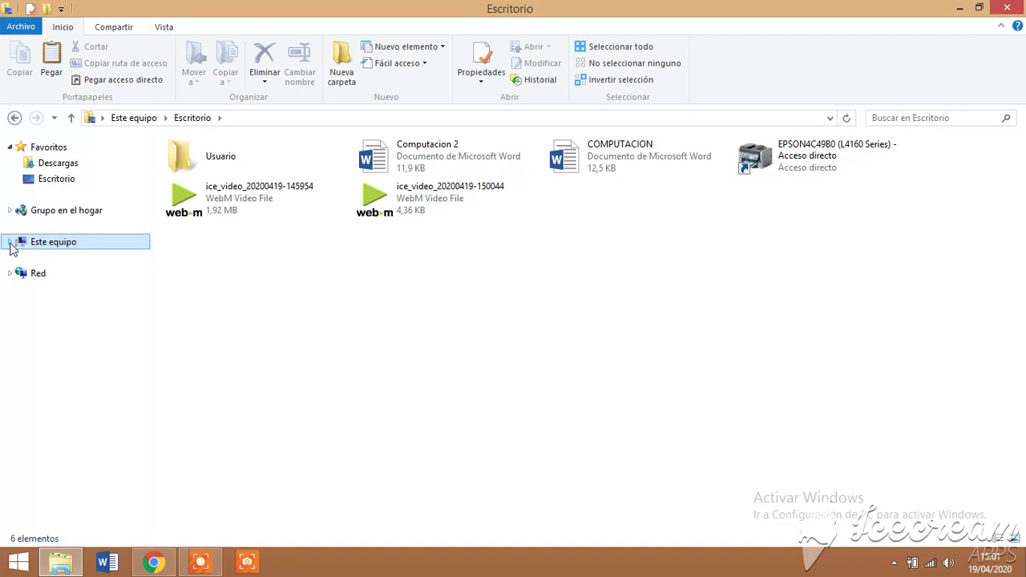
click(9, 242)
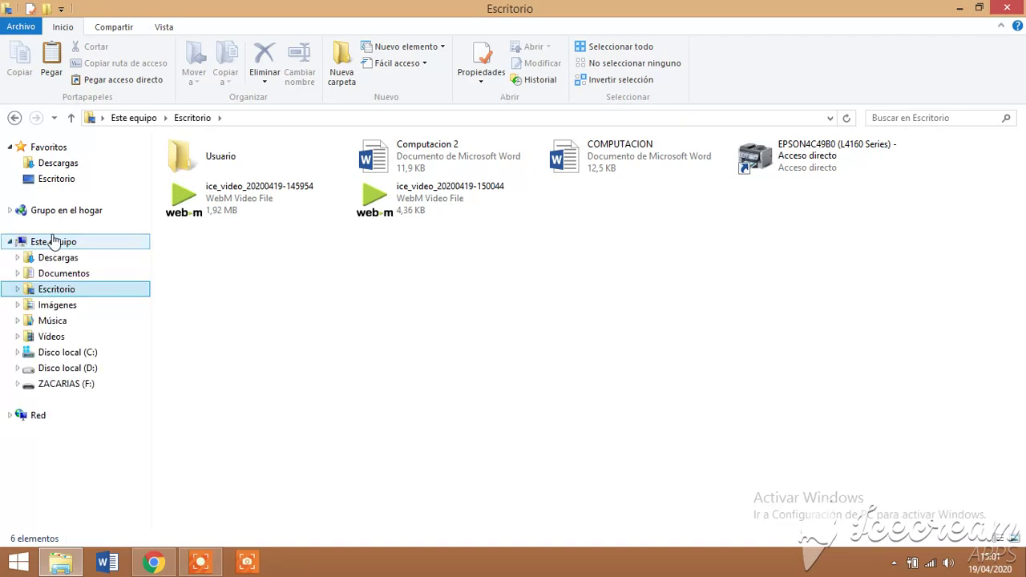
- Create a new folder named Profesor in the root of Disco local (D:)
click(72, 371)
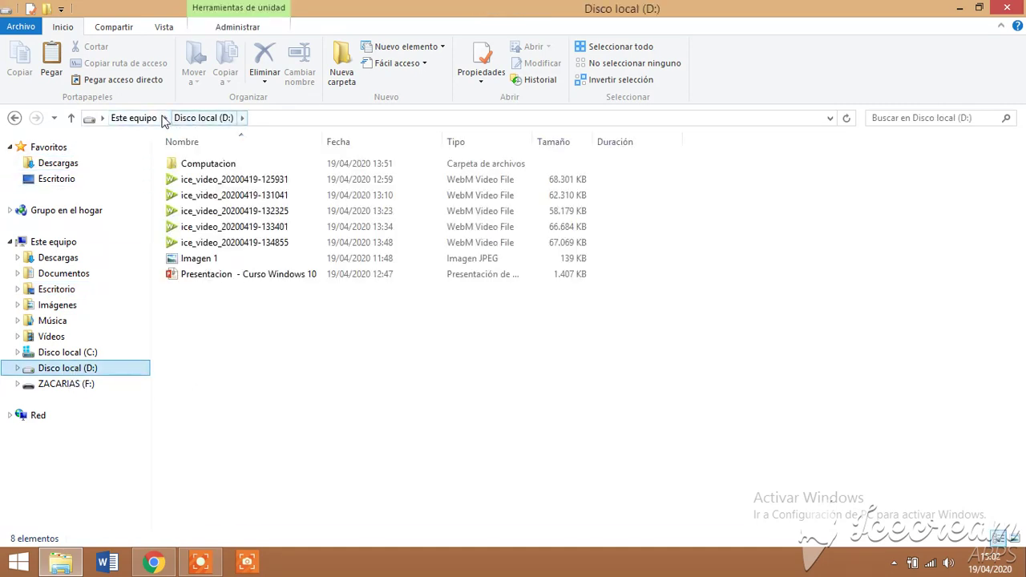
click(256, 378)
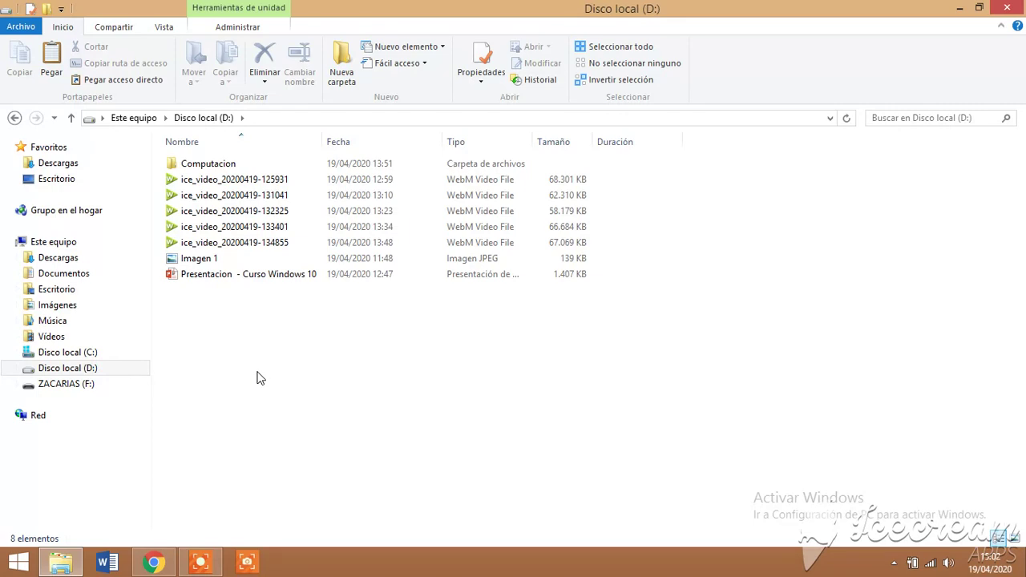
key(ctrl+shift+n)
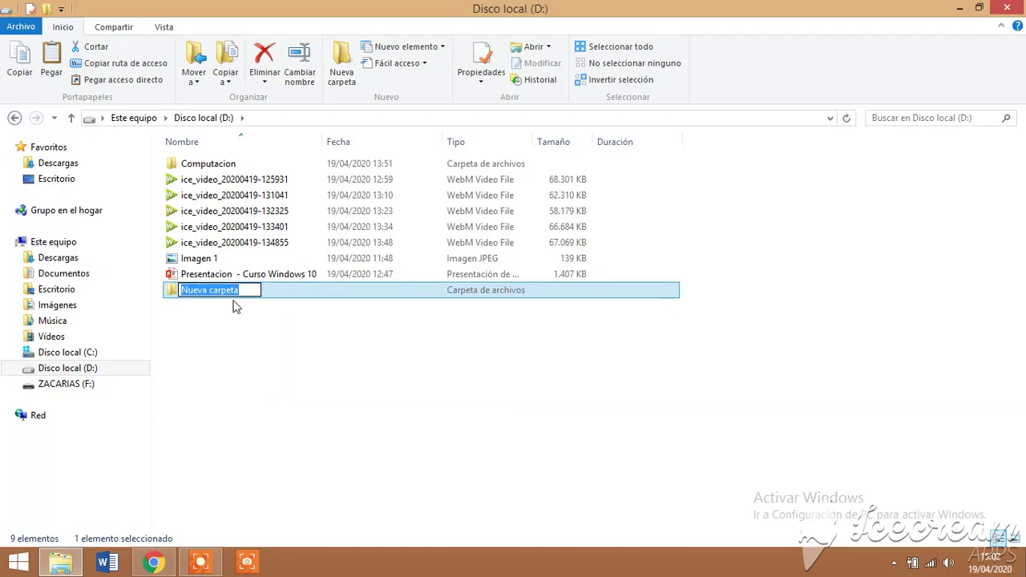
key(BackSpace)
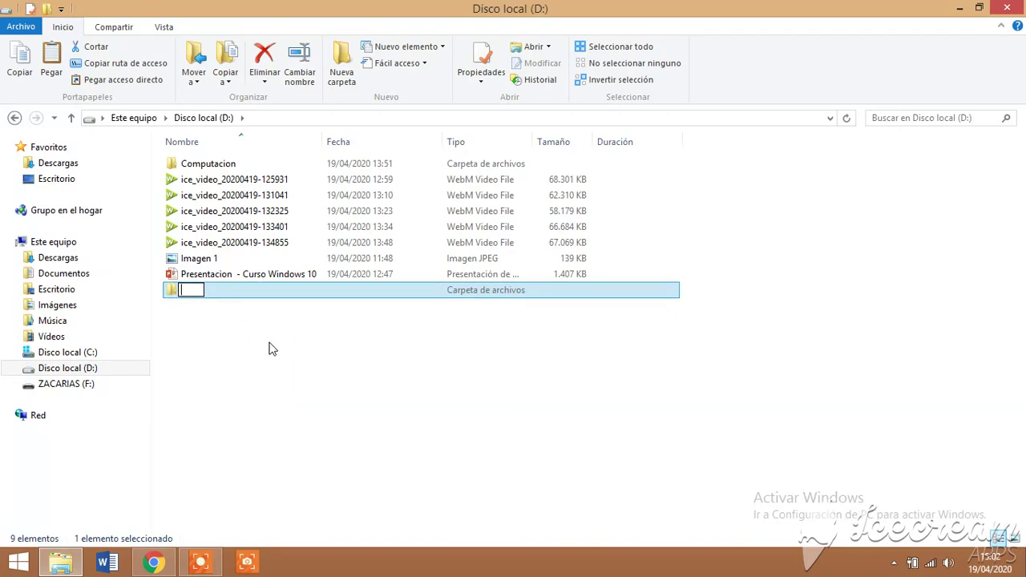
text(Profesor)
key(Return)
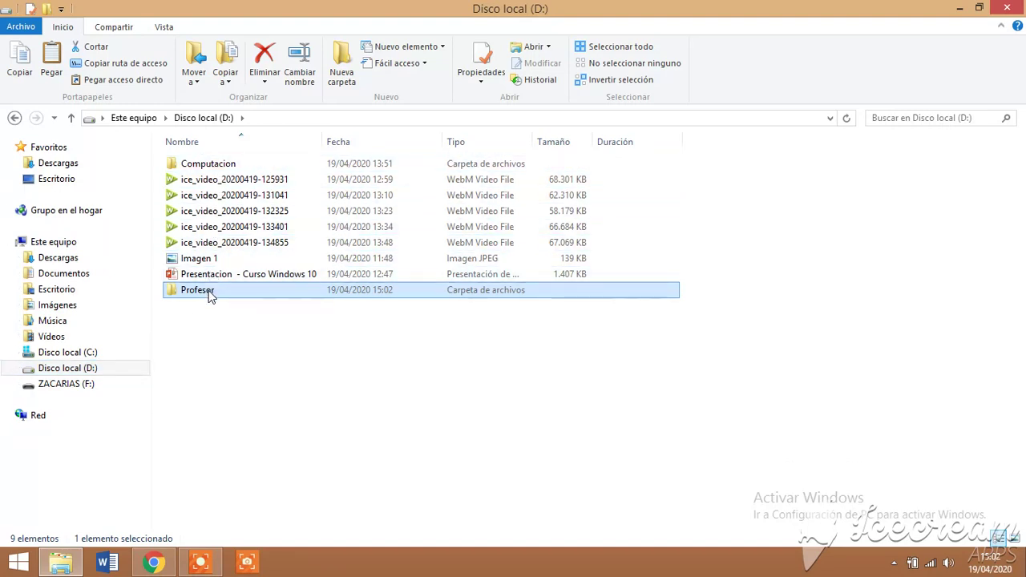
- Open the name of the Usuario folder on the desktop for editing
click(66, 273)
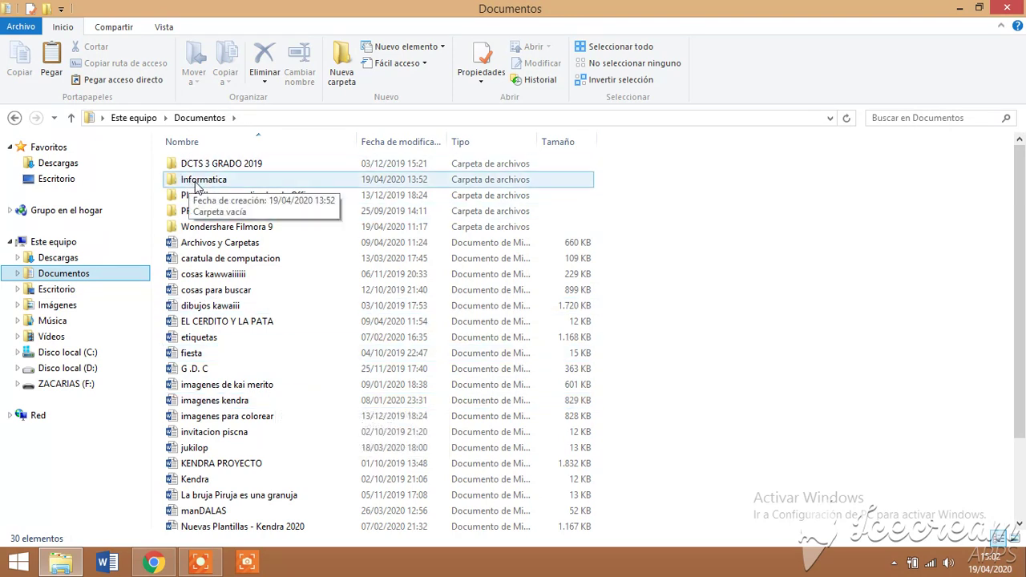
click(74, 176)
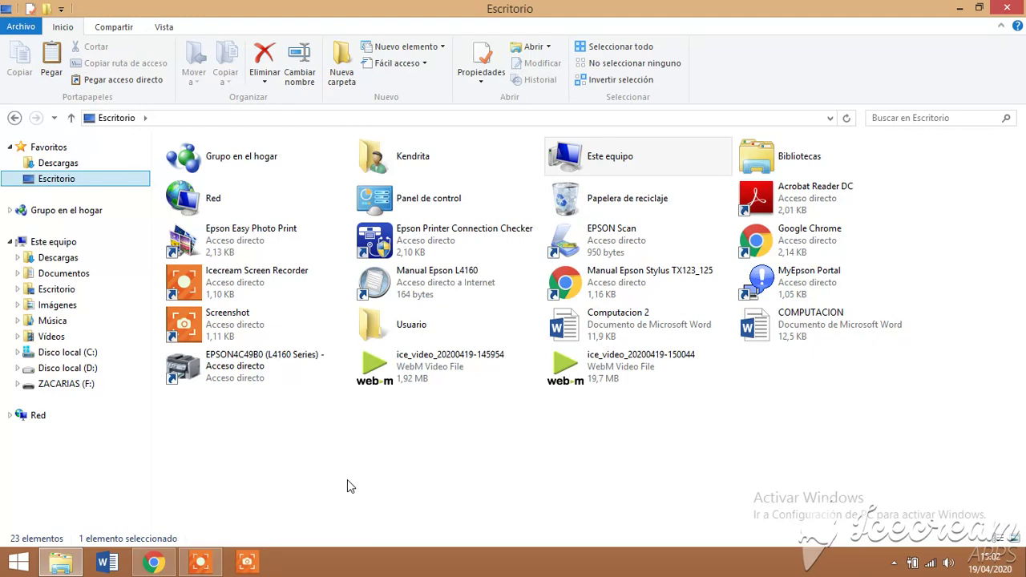
right_click(394, 335)
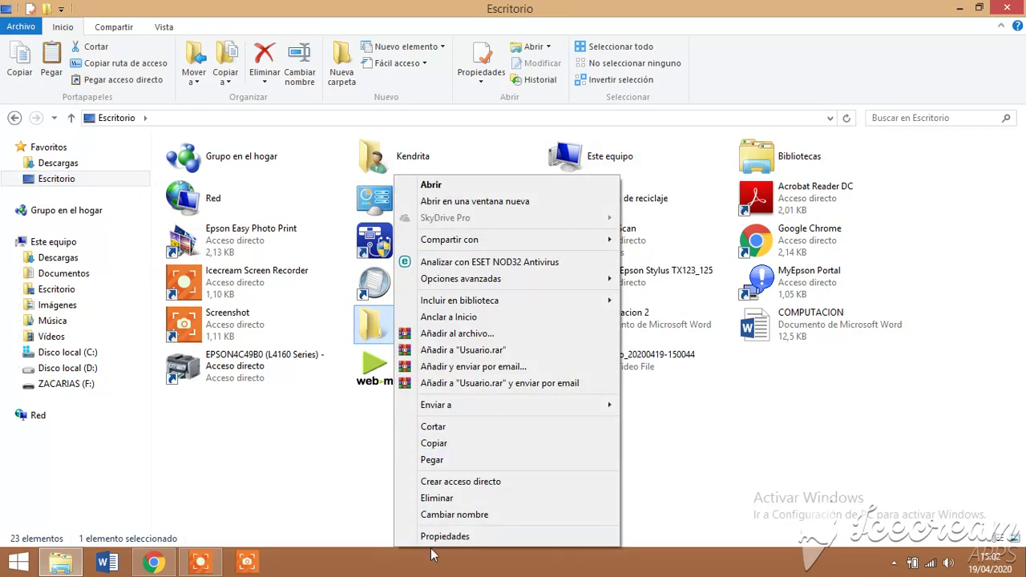
click(430, 518)
key(Return)
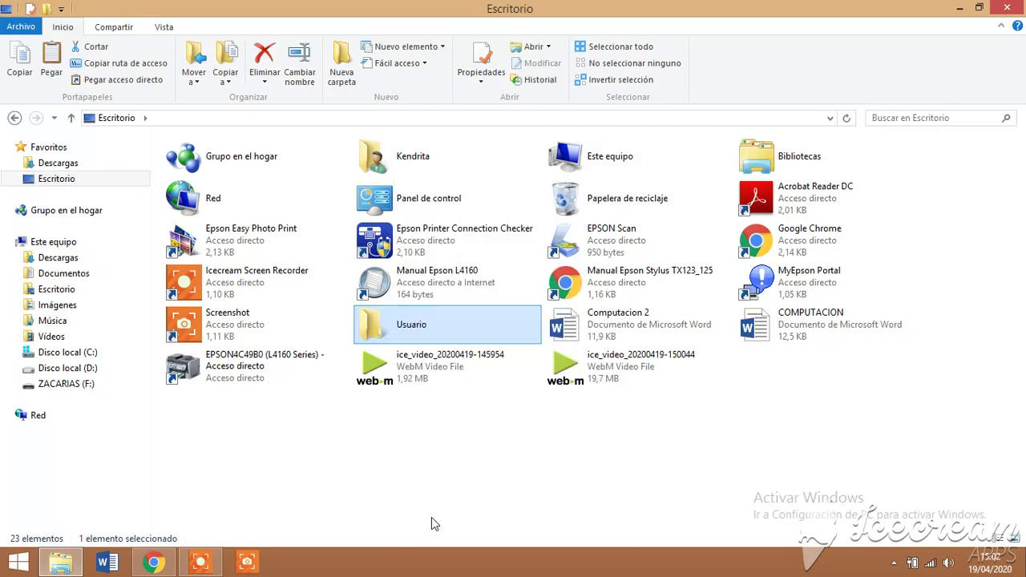
click(398, 330)
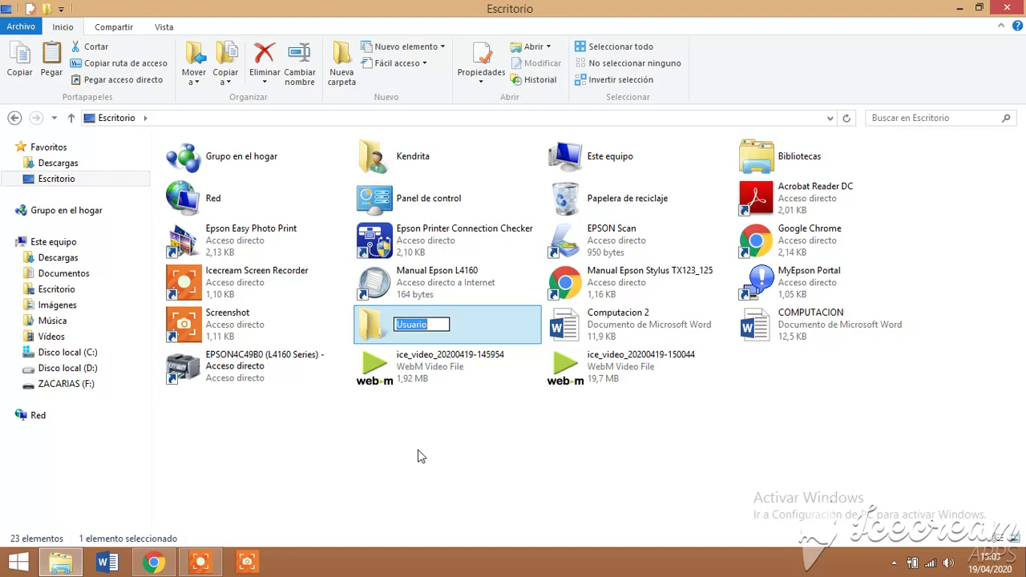
key(Return)
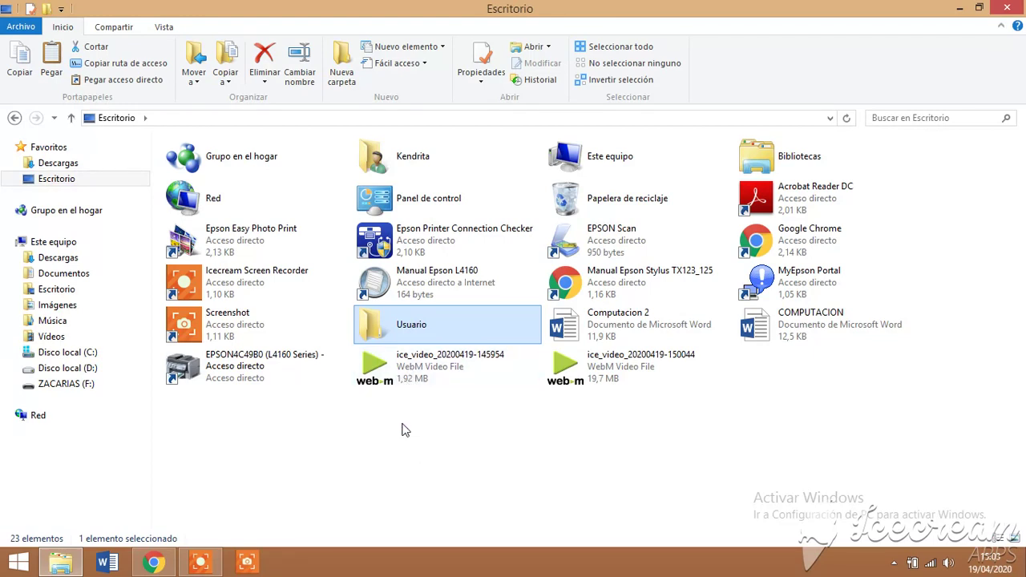
click(404, 428)
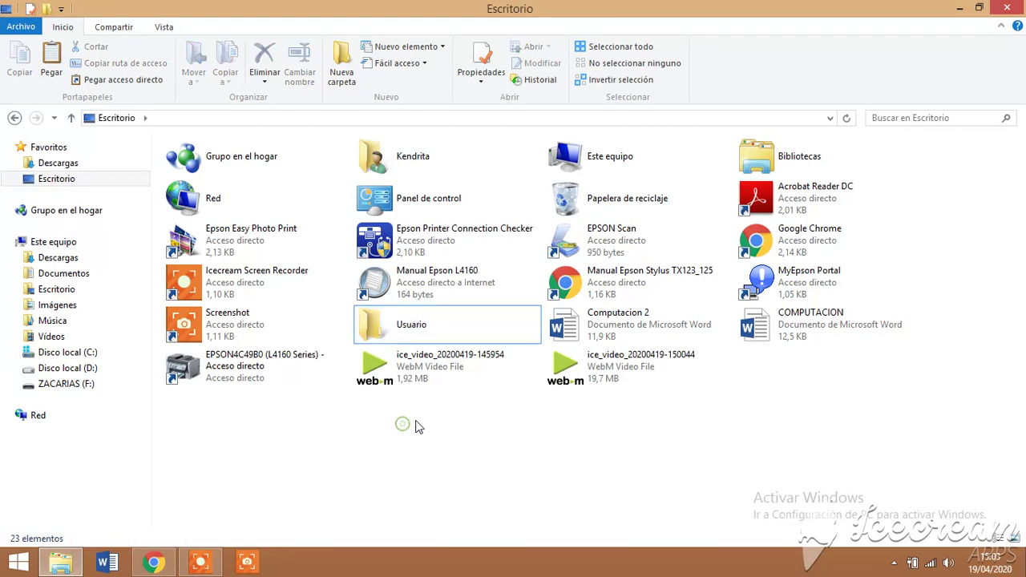
- Rename the Profesor folder on Disco local (D:) as Docente
click(79, 371)
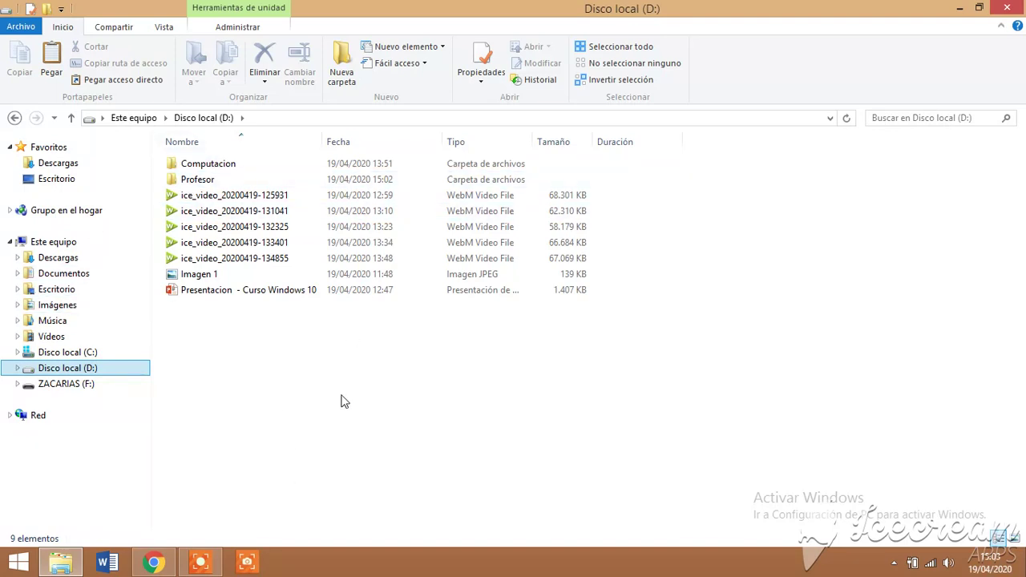
right_click(199, 181)
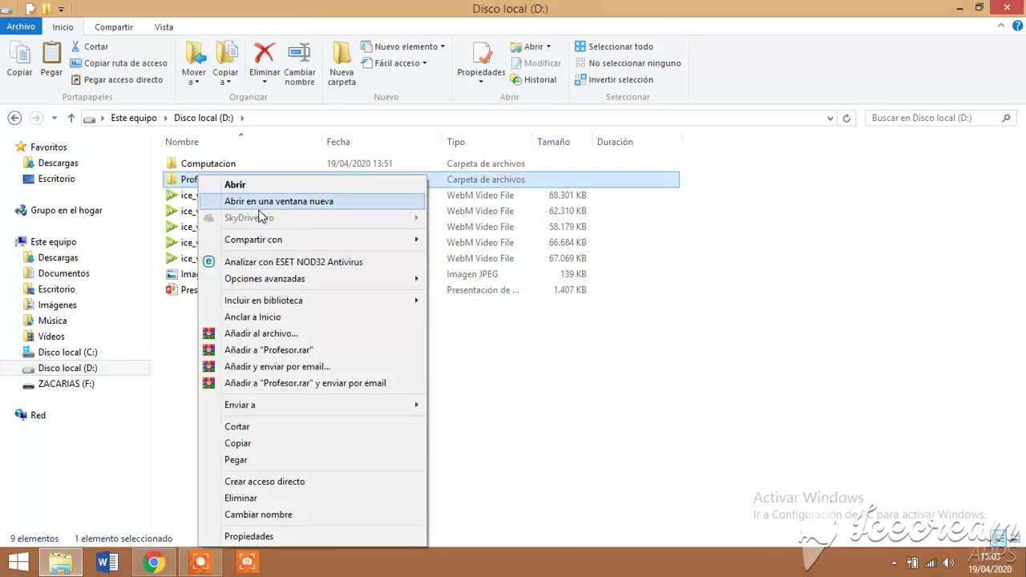
click(240, 514)
key(BackSpace)
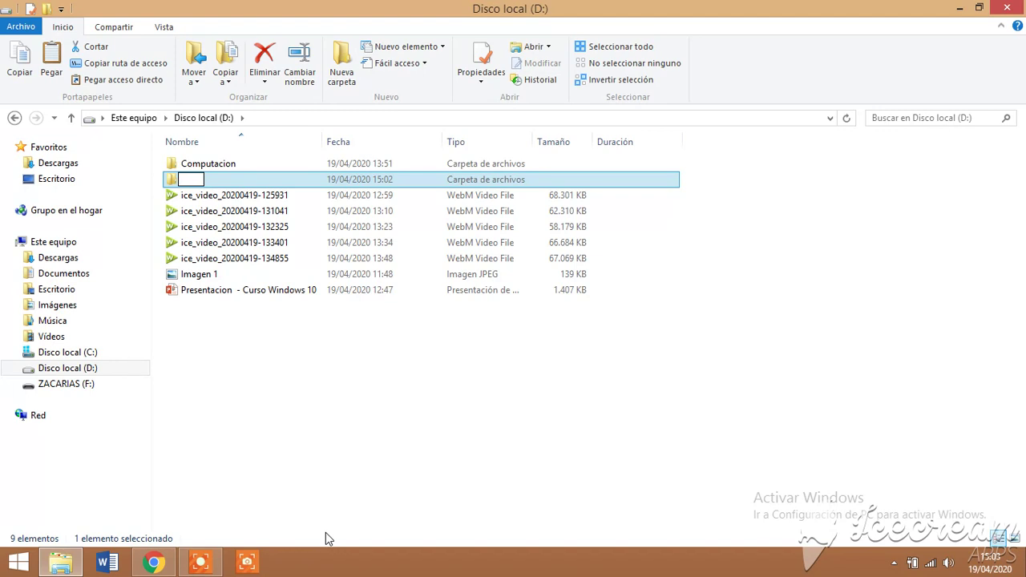
text(Docente)
key(Return)
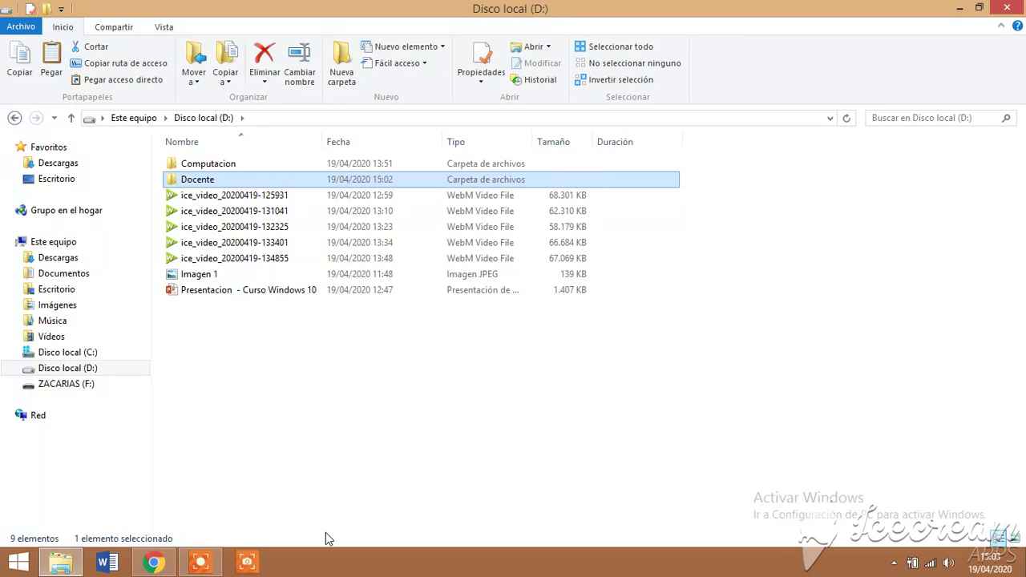
click(404, 406)
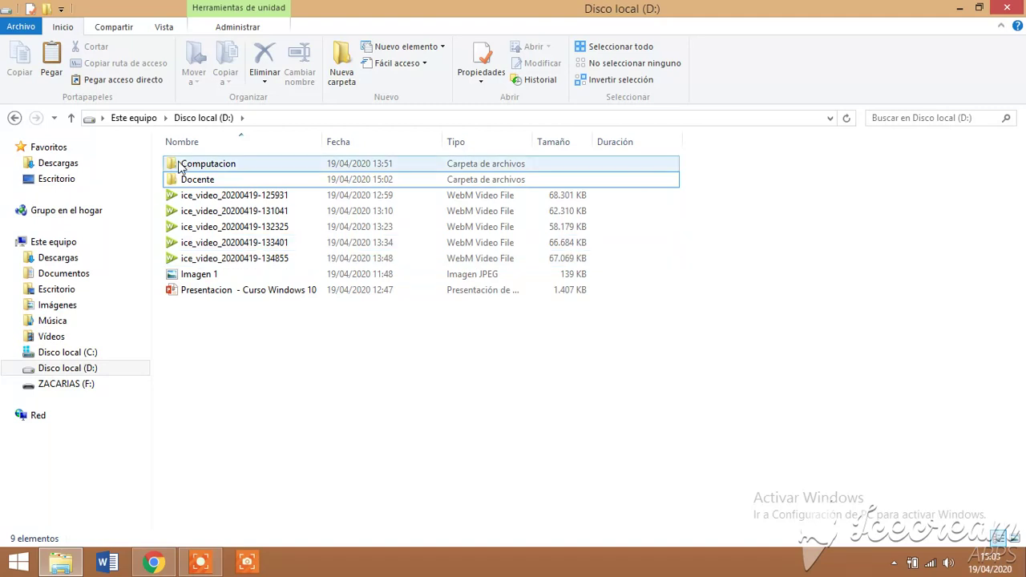
drag(191, 178, 194, 186)
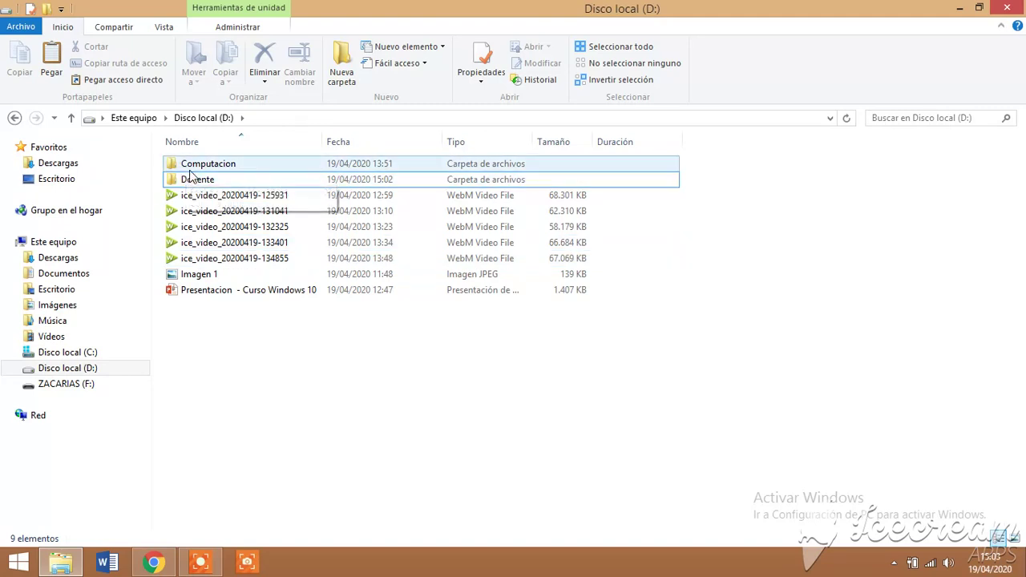
- Rename the Informatica folder in Documentos as Sistema
click(73, 369)
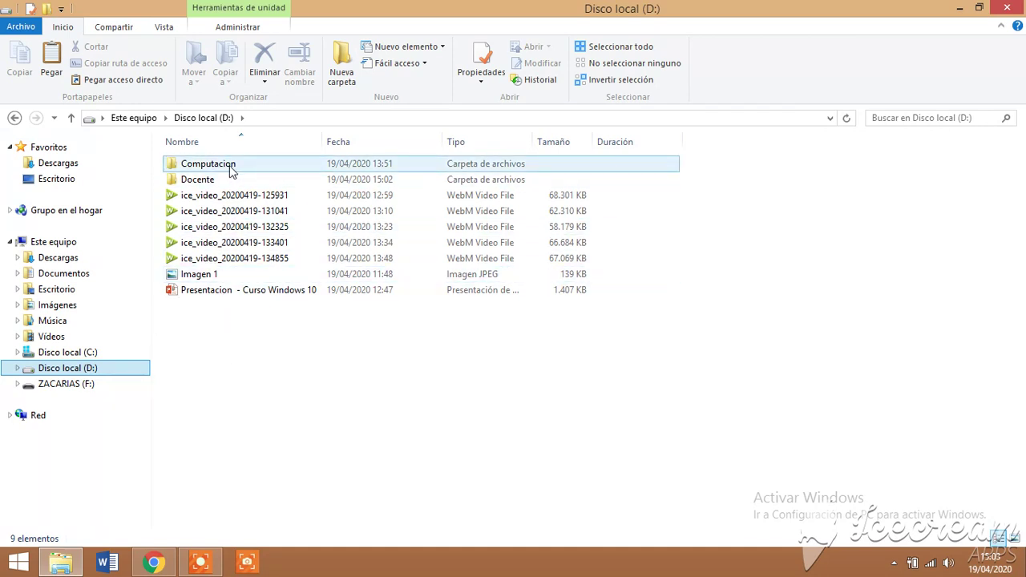
click(64, 275)
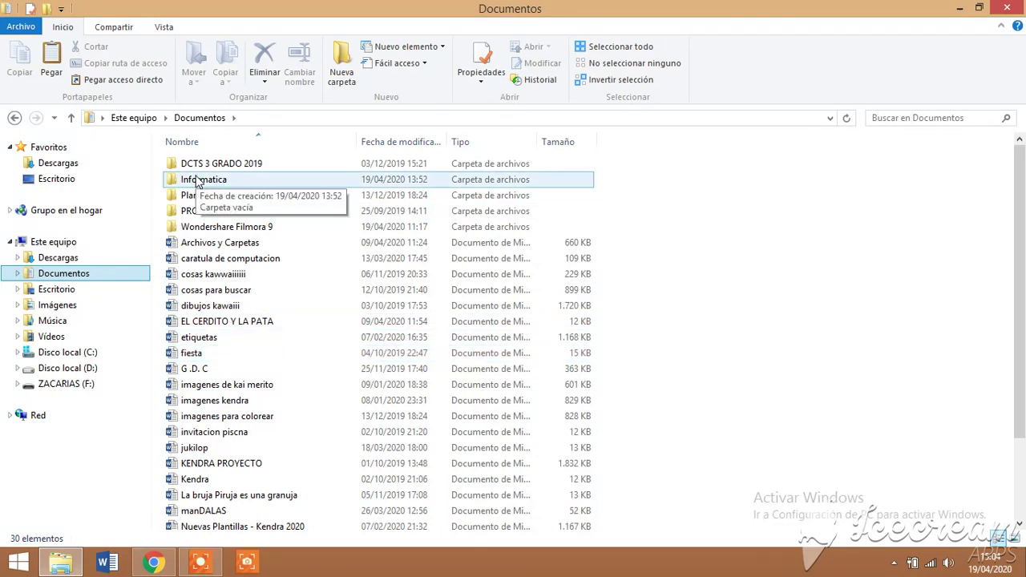
click(196, 182)
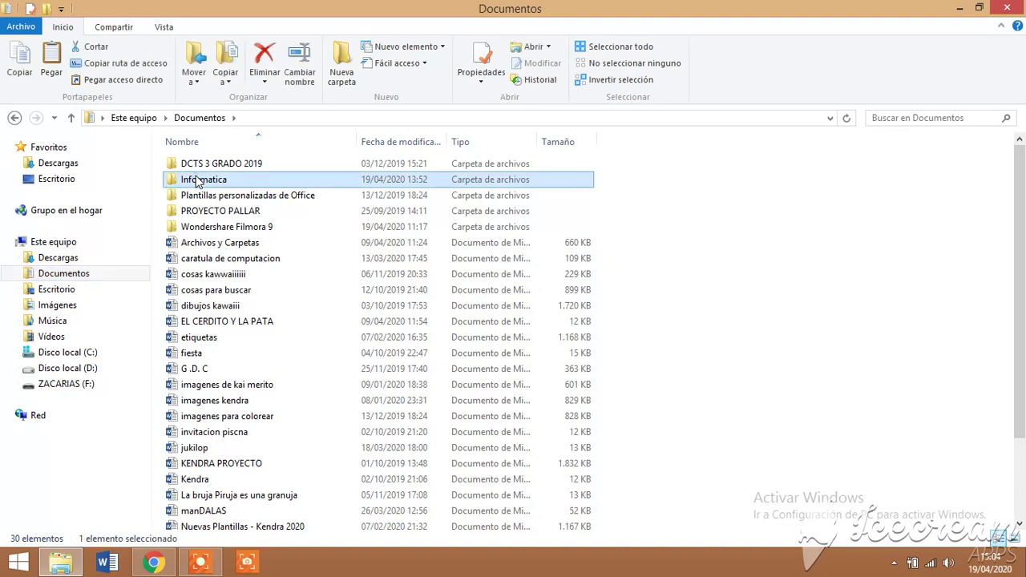
click(197, 179)
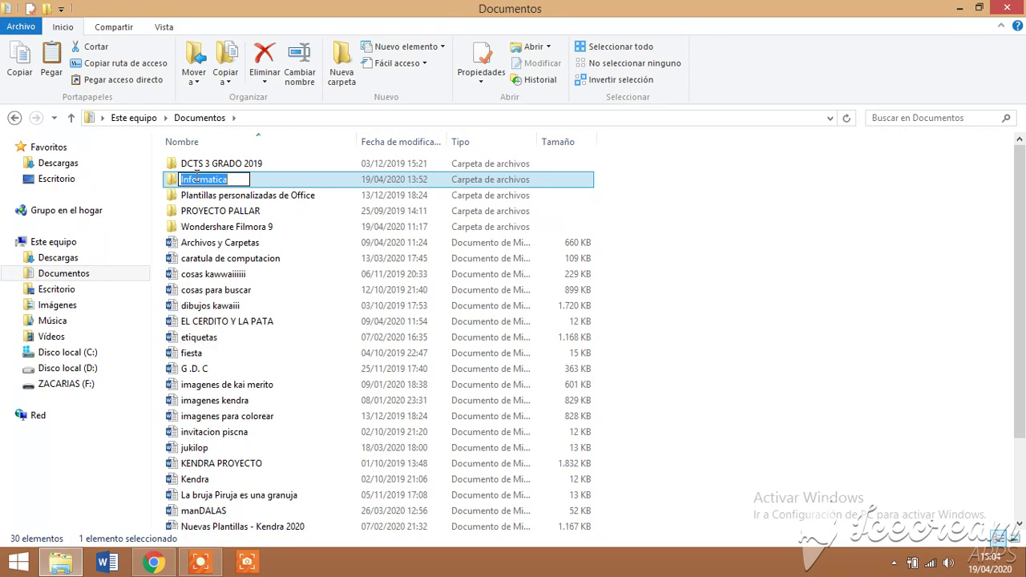
text(Sistema)
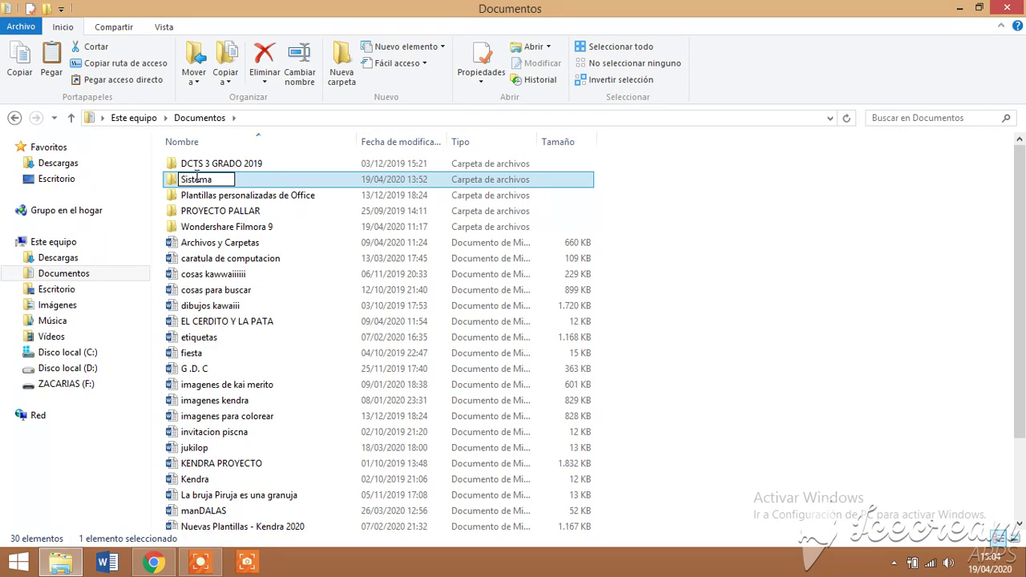
key(Return)
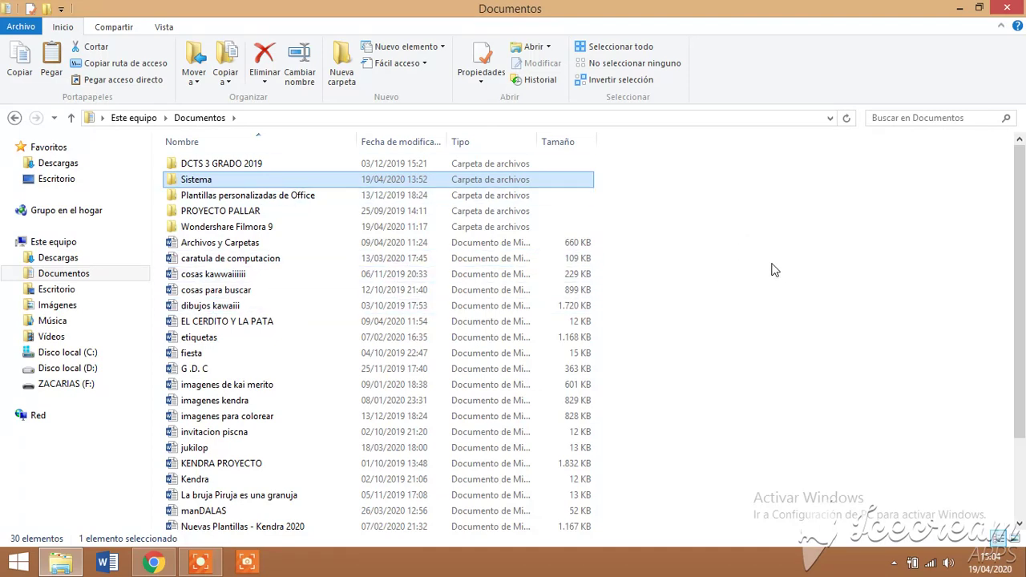
- Copy the Docente folder from the root of Disco local (D:) and paste it onto the desktop (Escritorio)
click(83, 368)
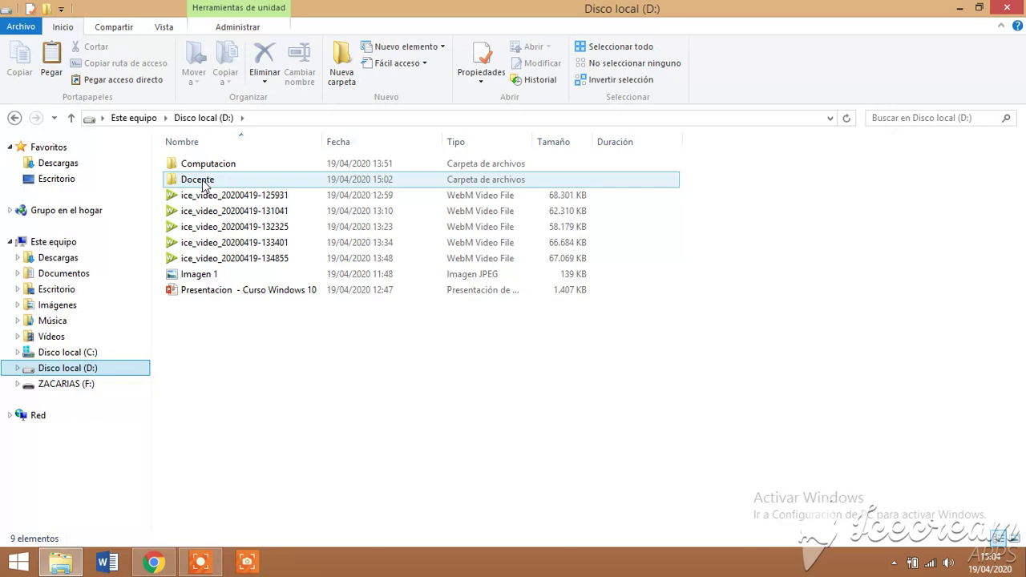
right_click(203, 183)
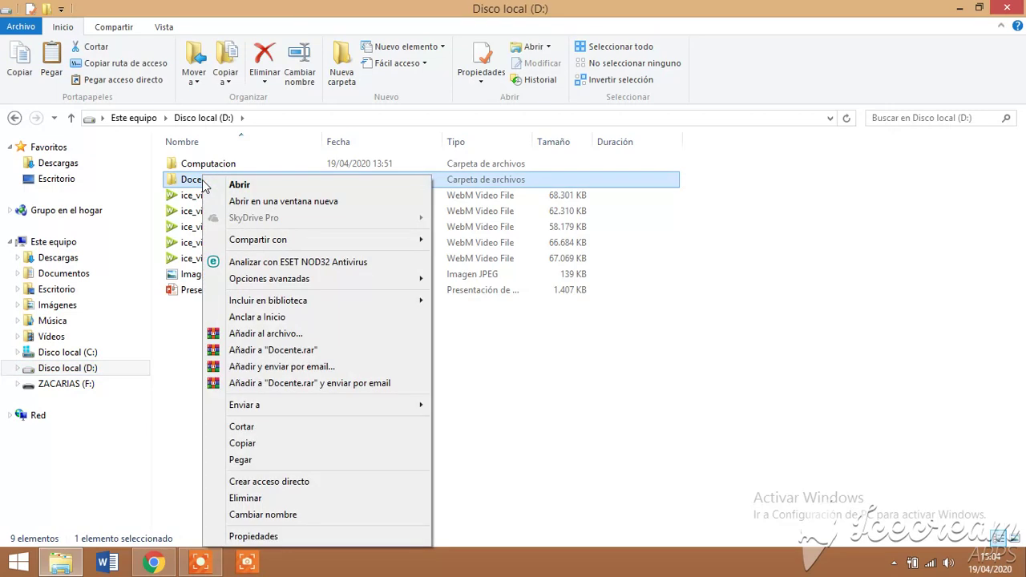
click(254, 445)
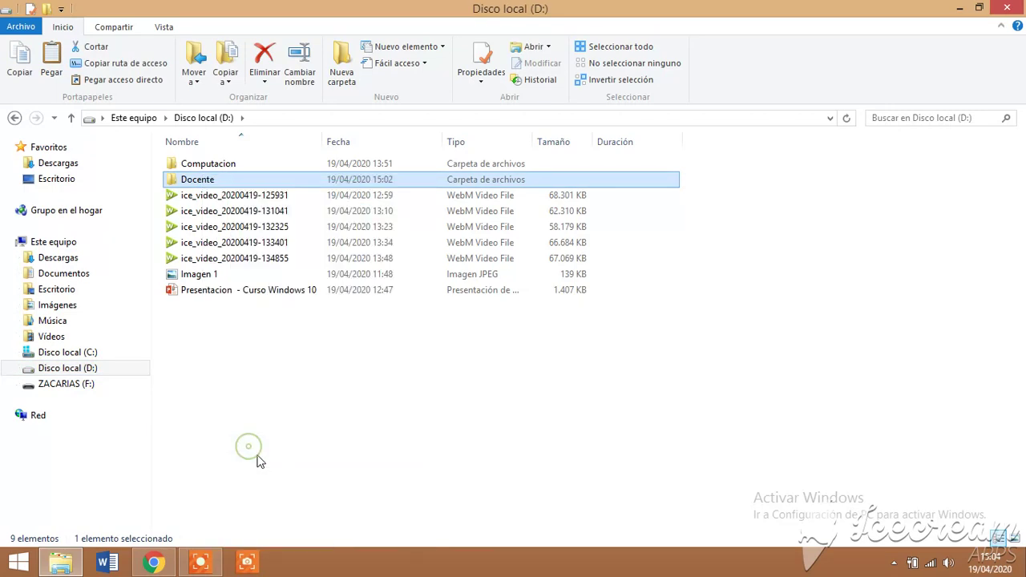
click(192, 180)
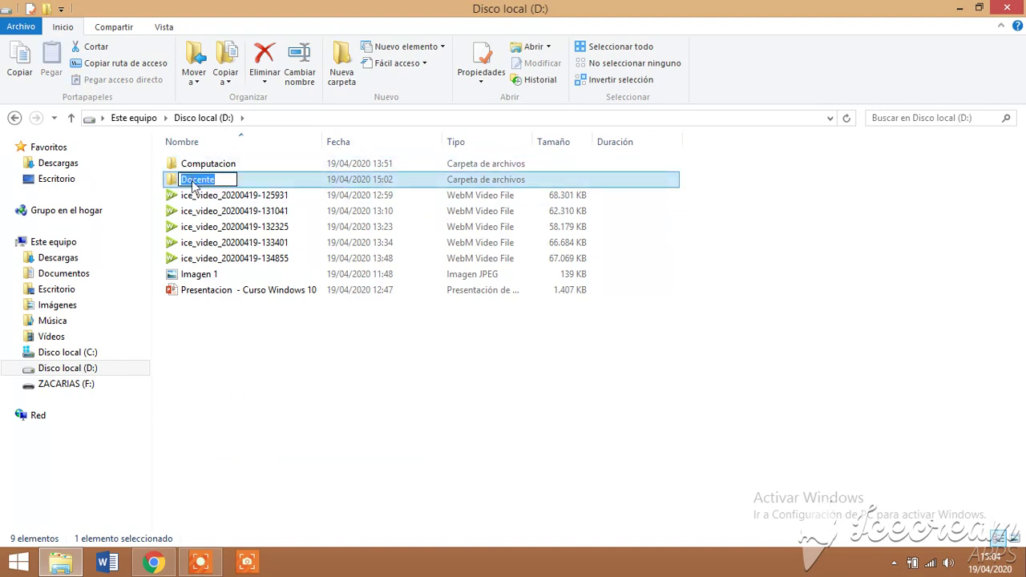
key(Return)
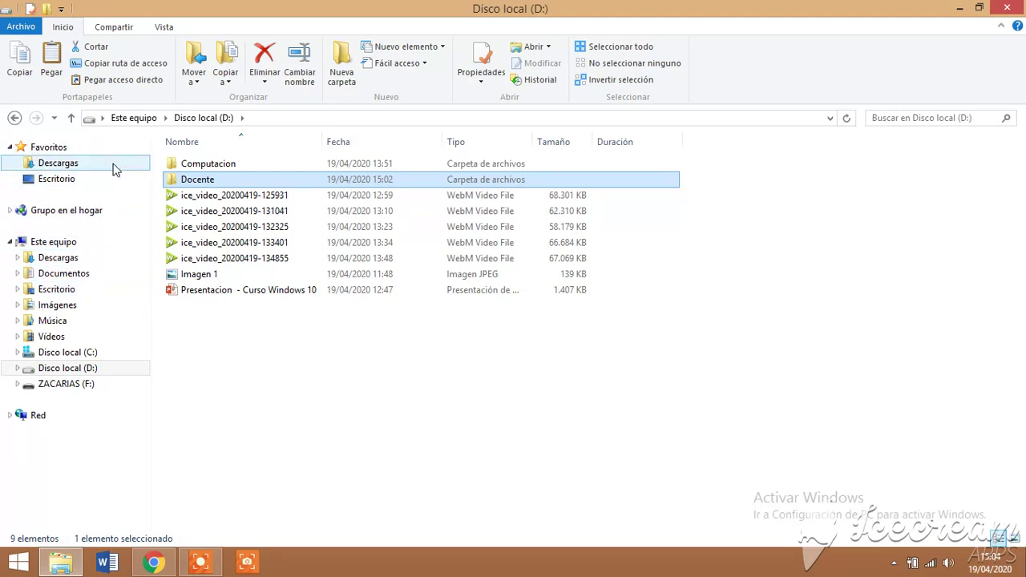
click(67, 182)
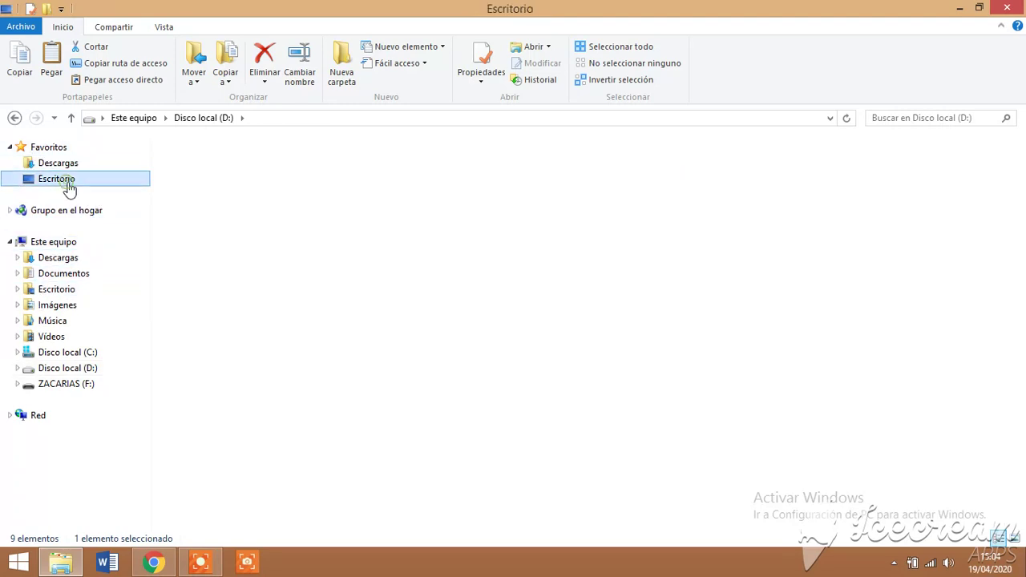
click(422, 447)
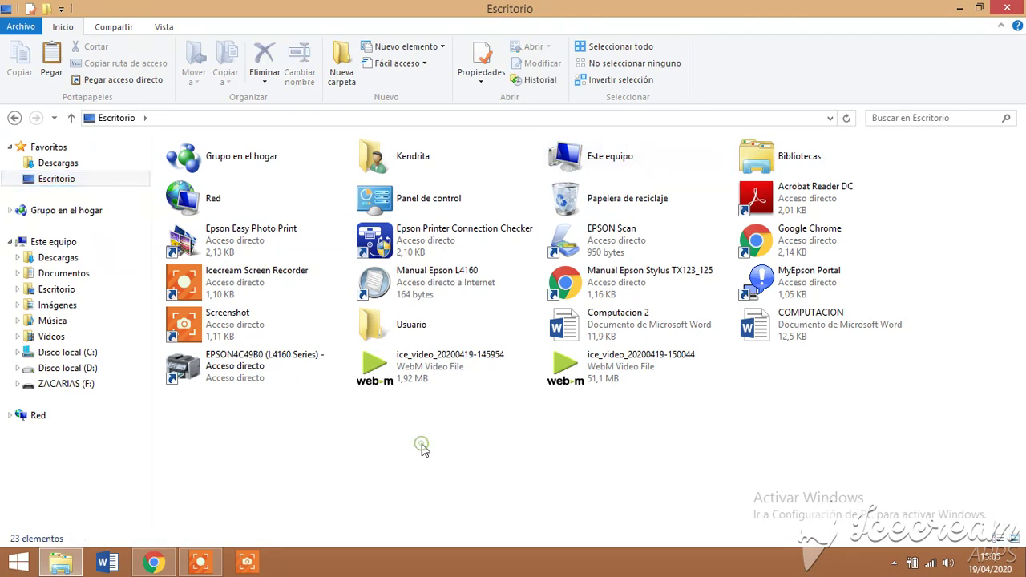
right_click(494, 451)
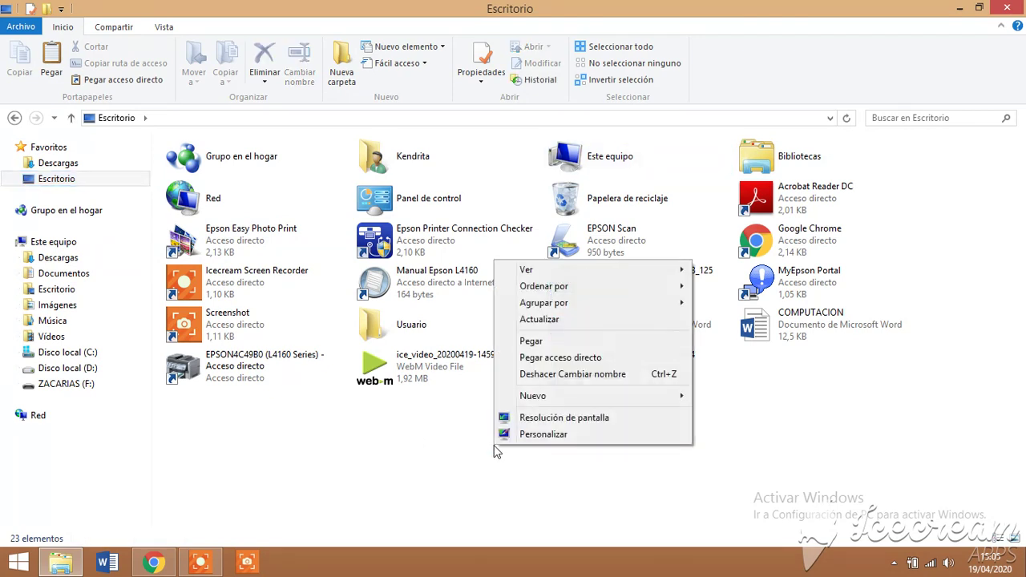
click(532, 341)
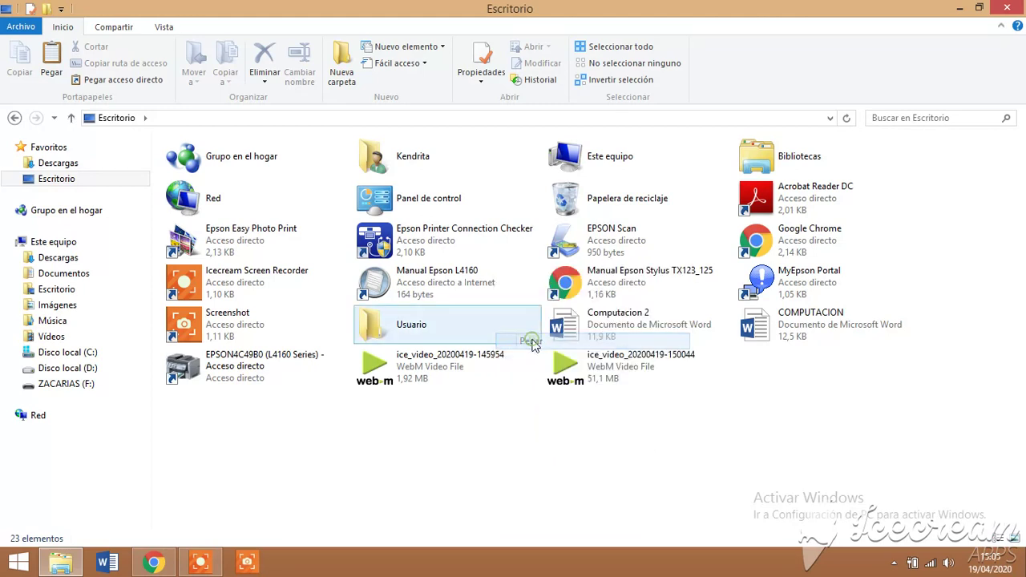
click(811, 438)
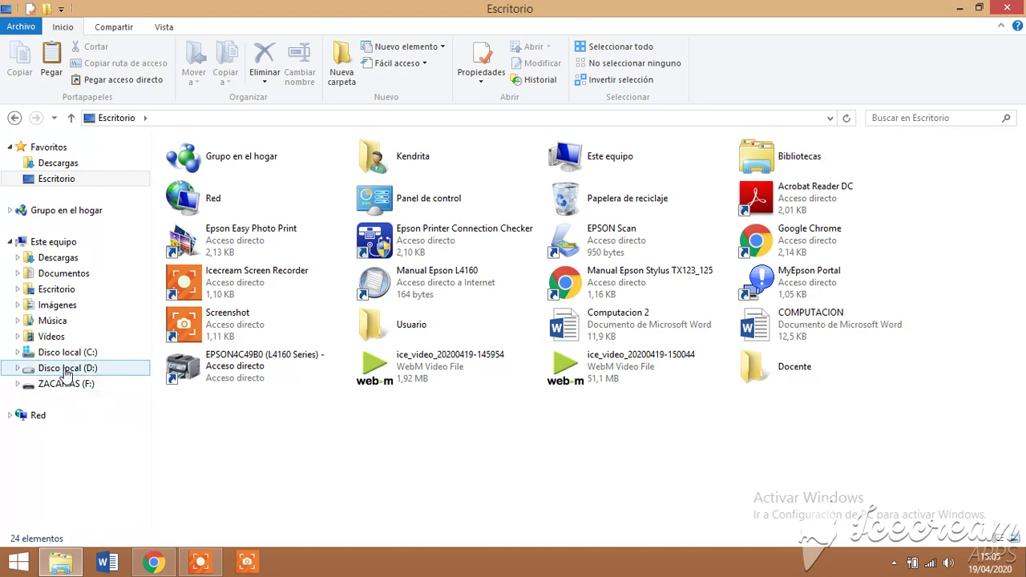
click(69, 183)
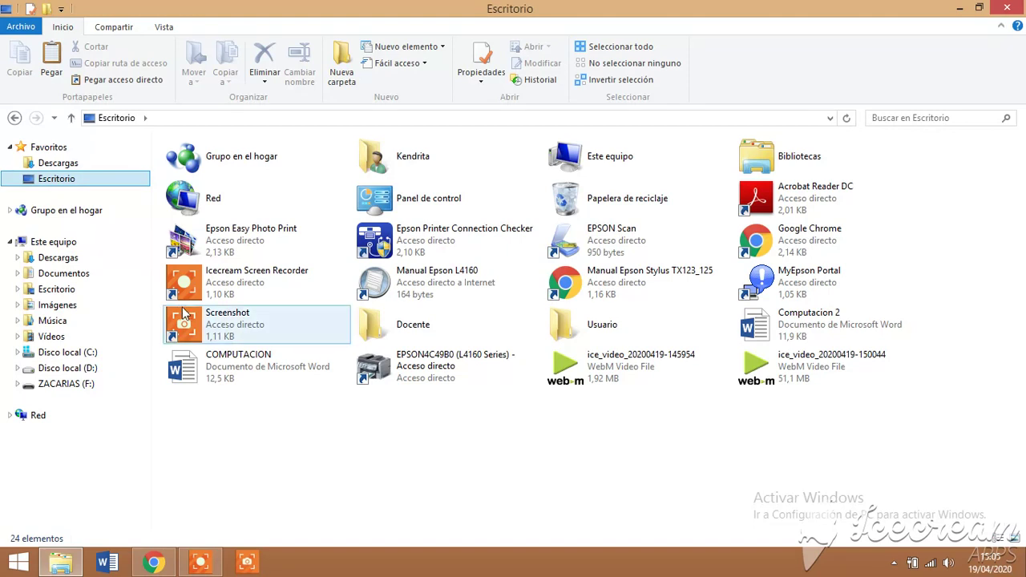
- Cut the Sistema folder in Documentos
click(80, 275)
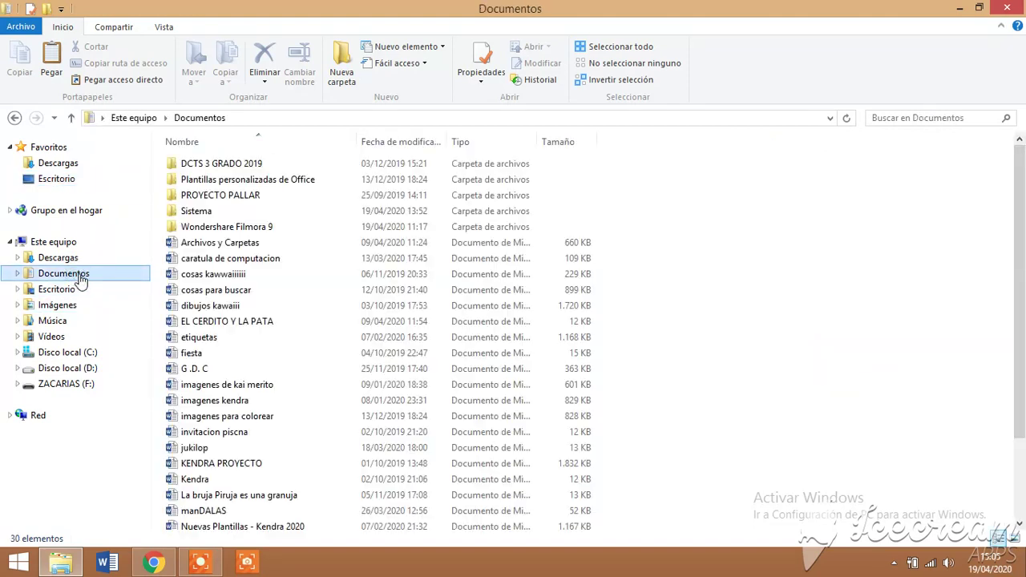
right_click(197, 214)
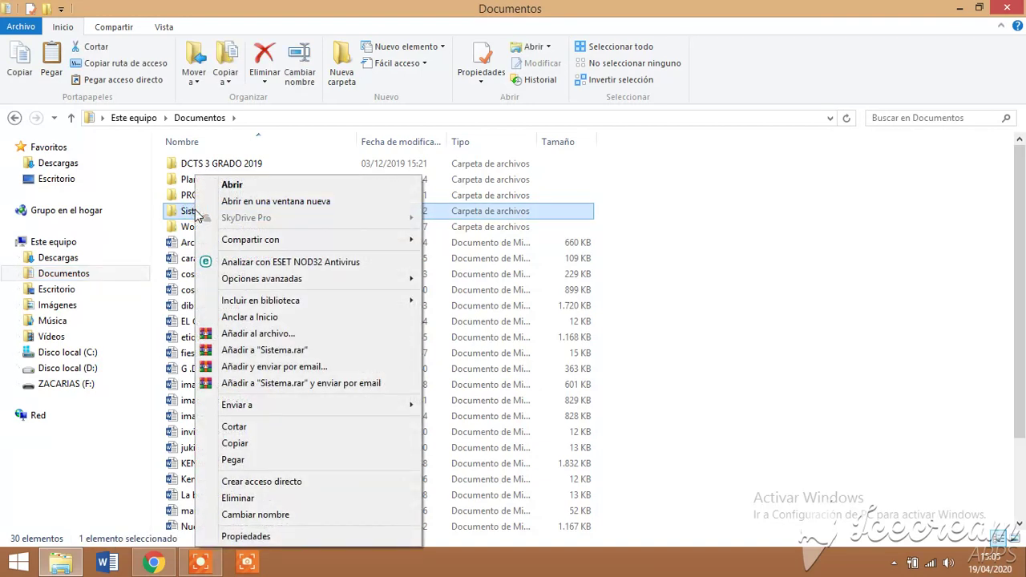
click(234, 426)
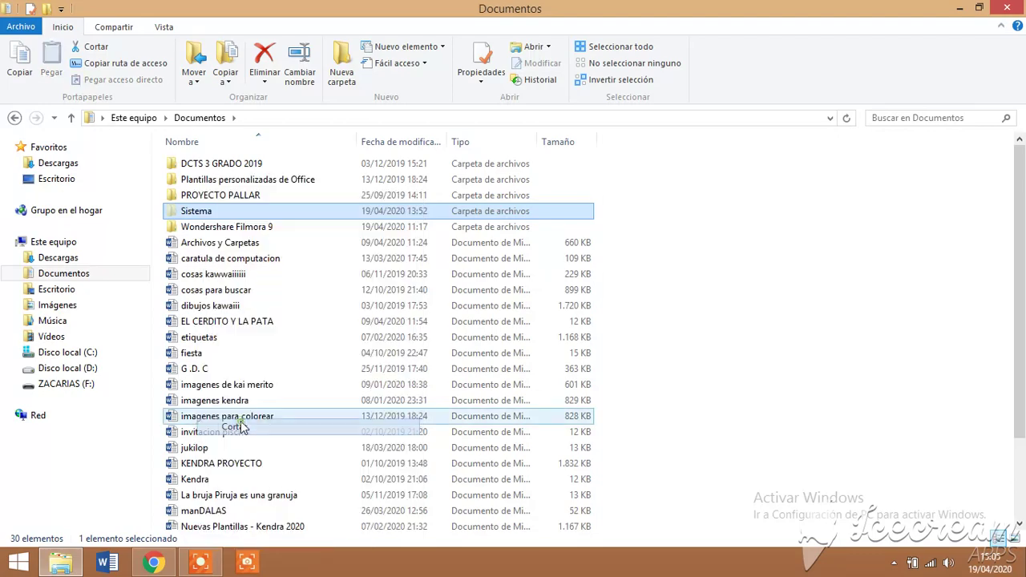